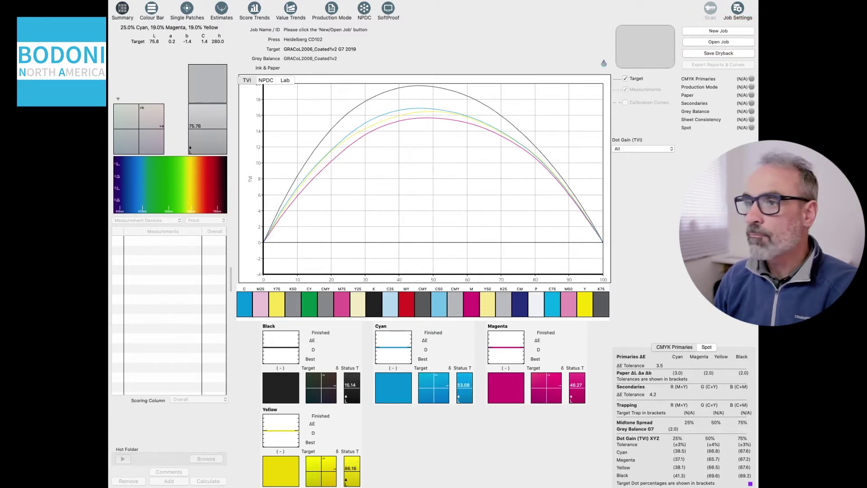
- Activate the pressSIGN main window showing the Heidelberg CD102 press and GRACoL2006 G7 target
left_click(734, 31)
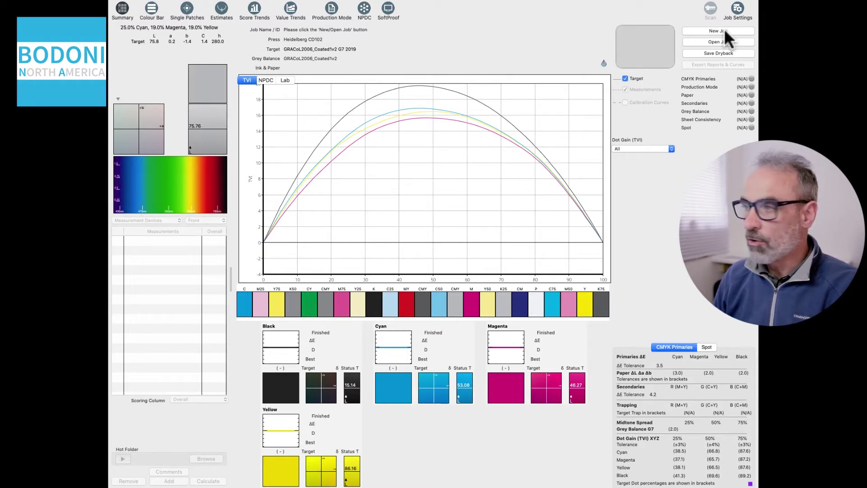
- Open the New Job form and confirm Bodonina as the site
left_click(724, 30)
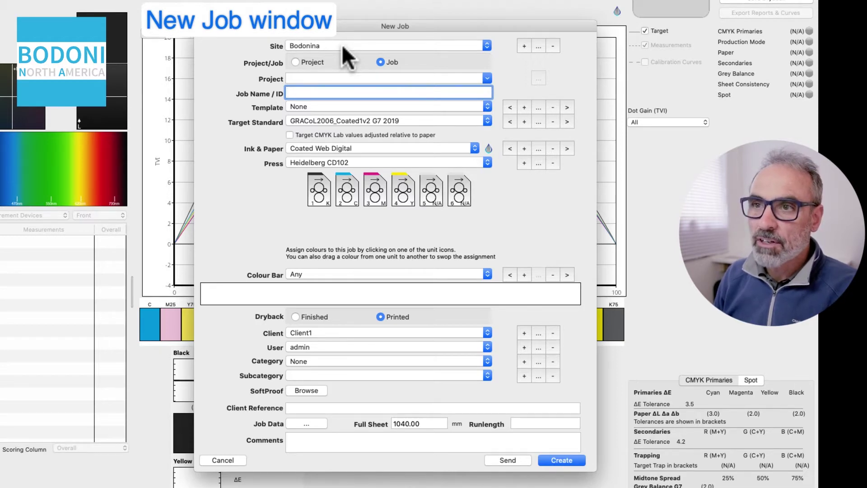
left_click(342, 45)
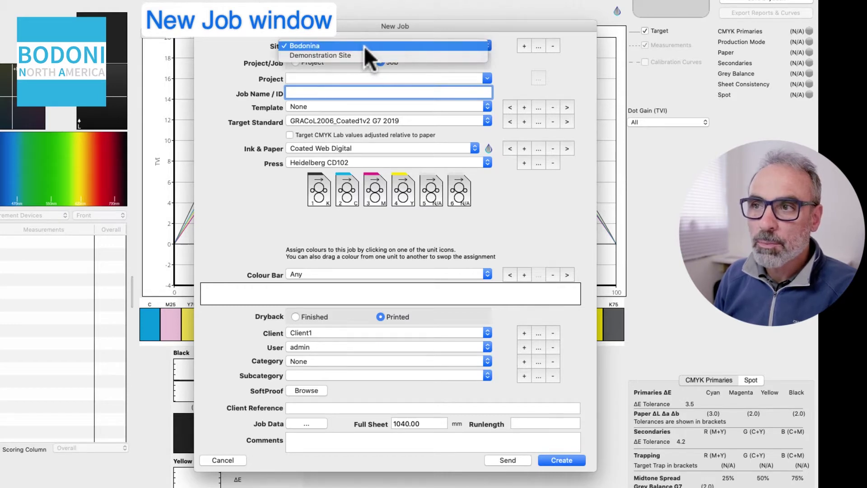
left_click(498, 54)
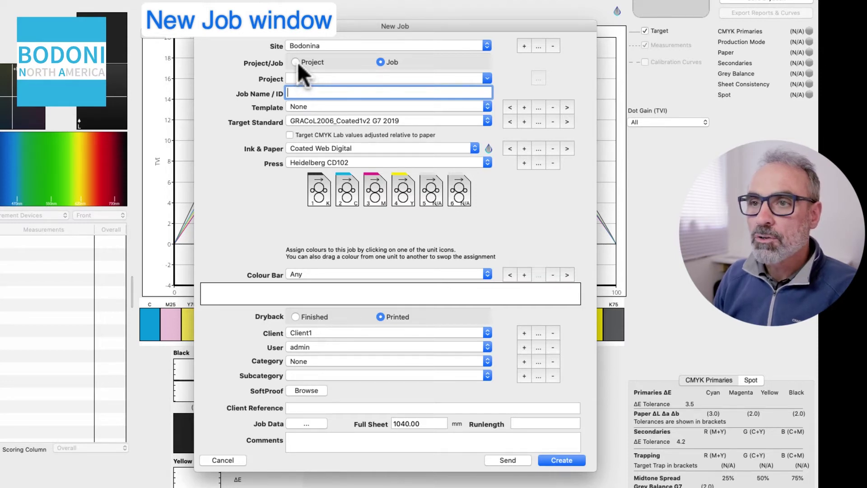
left_click(297, 62)
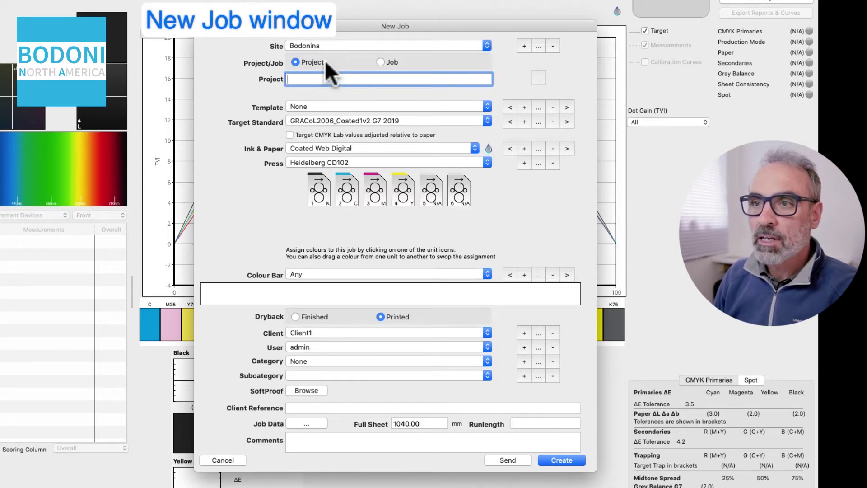
left_click(381, 62)
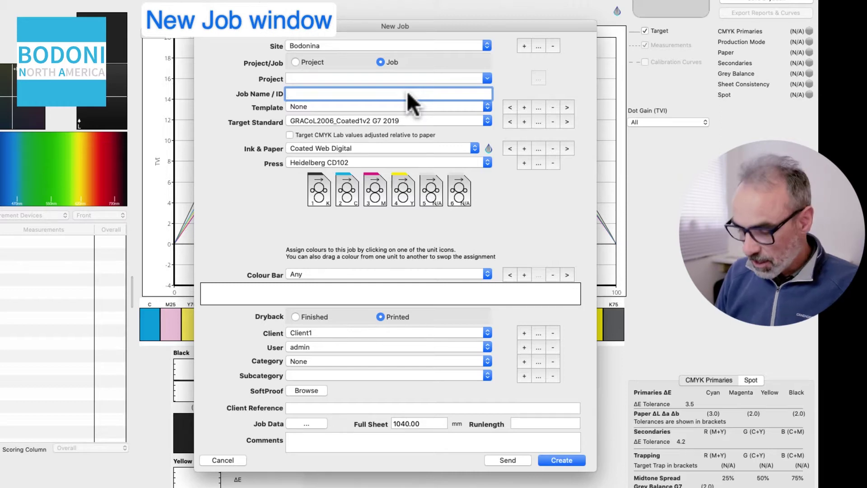
- Enter 'Test 001' in the Job Name / ID field
type("Test")
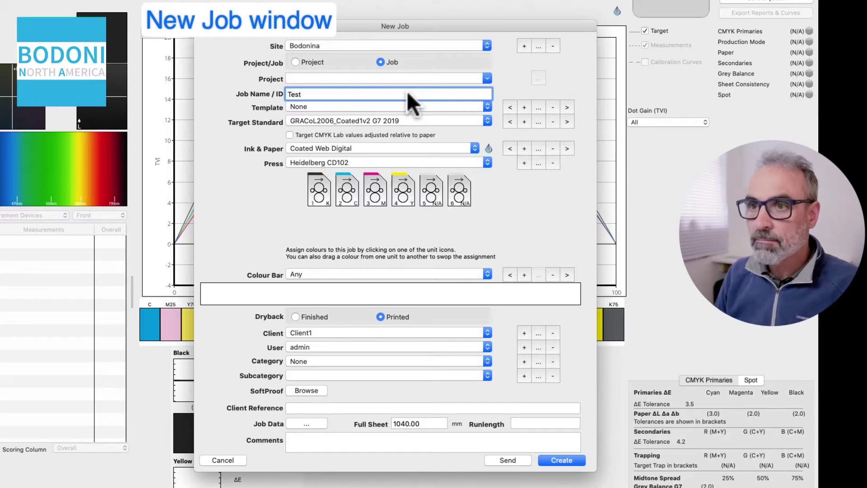
type(" 001")
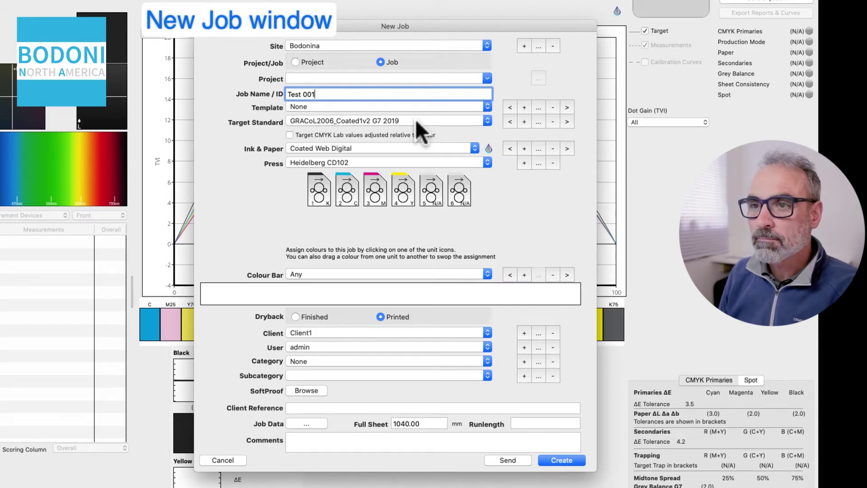
left_click(415, 119)
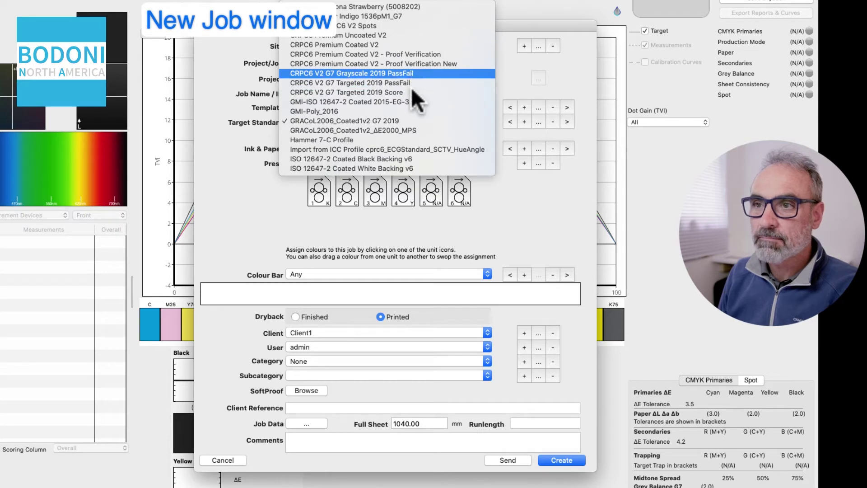
left_click(403, 120)
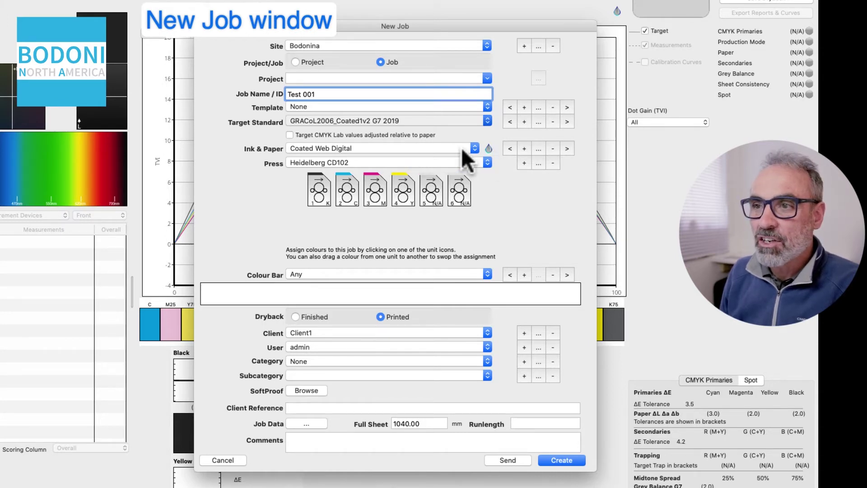
- Abandon adding a new ink and paper, then choose Generic Coated Paper
left_click(525, 148)
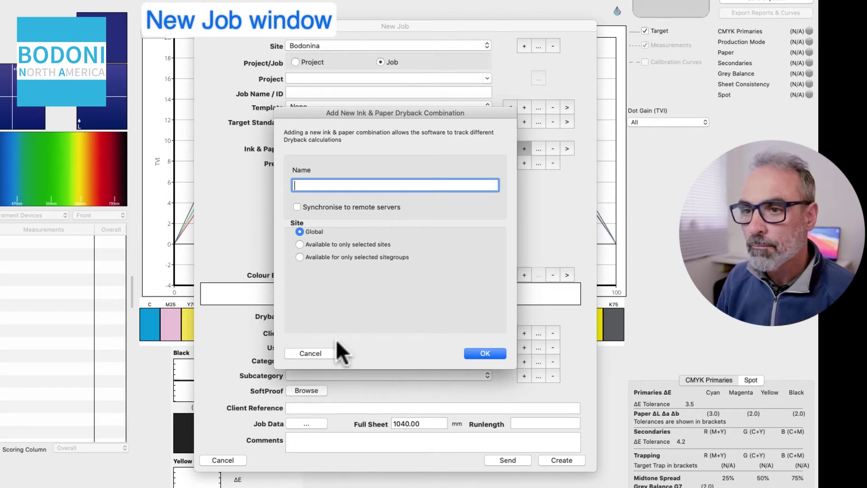
left_click(312, 353)
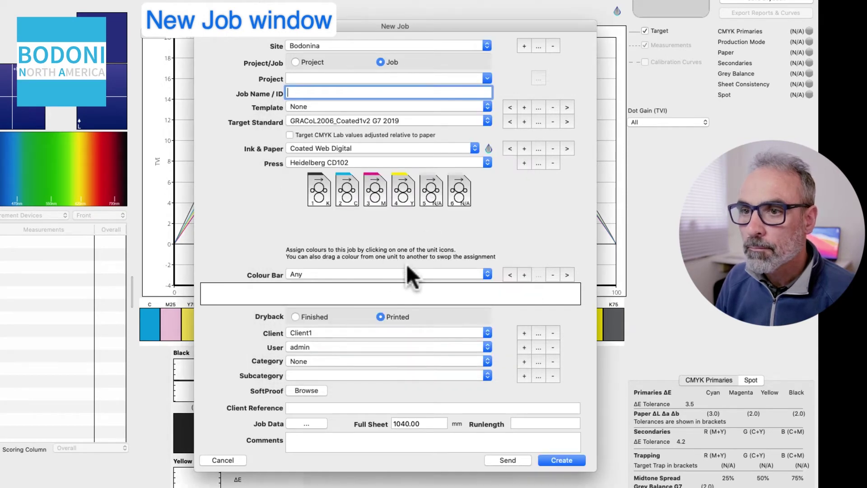
left_click(405, 148)
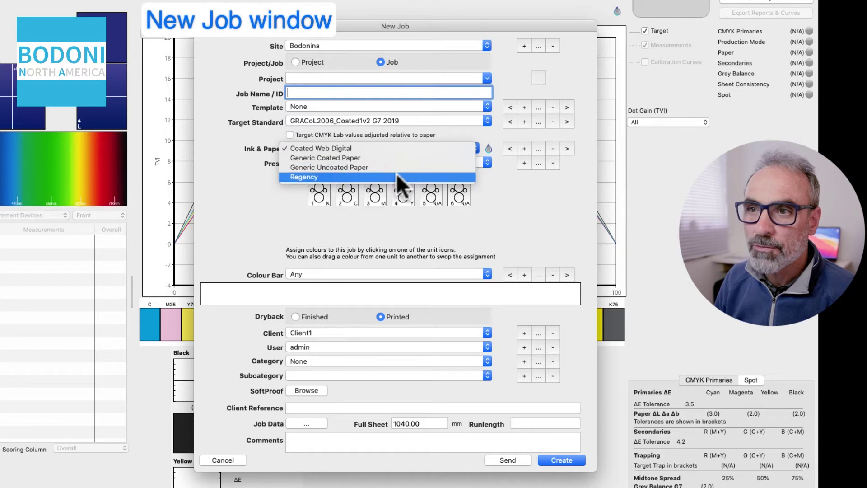
left_click(397, 154)
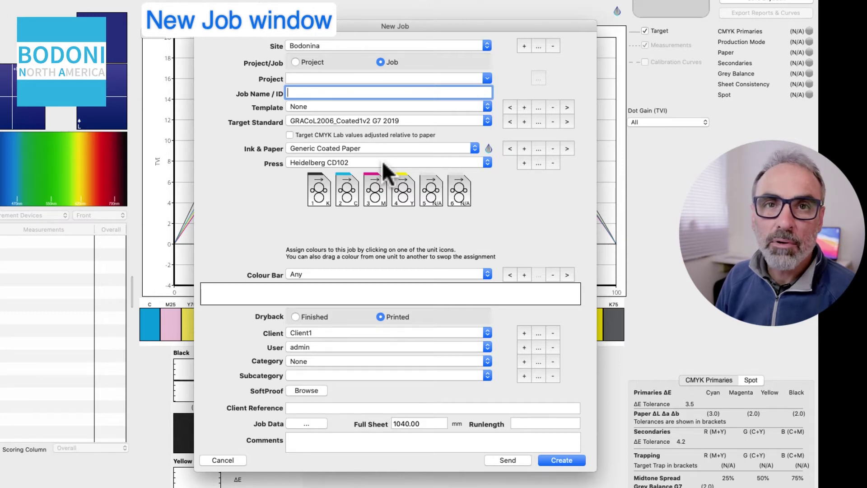
left_click(524, 164)
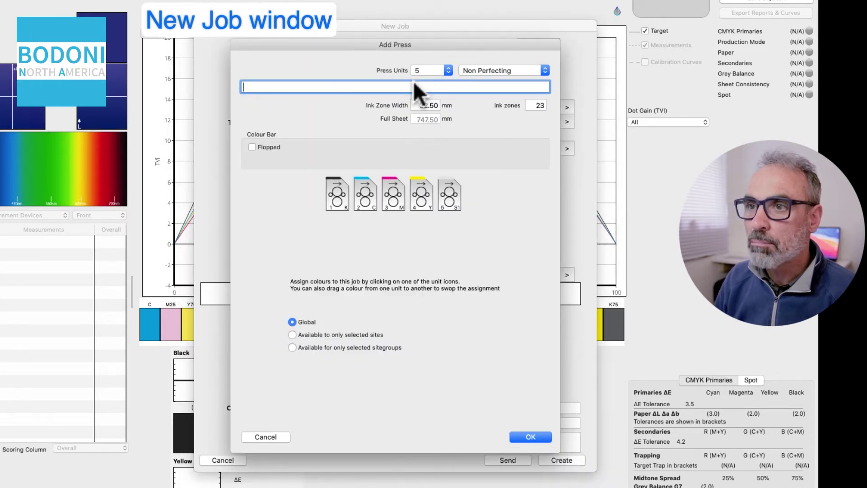
left_click(448, 69)
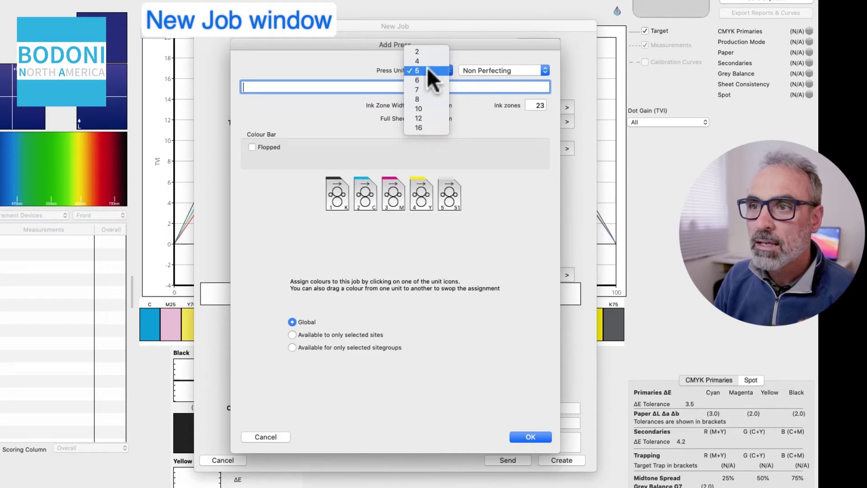
left_click(422, 100)
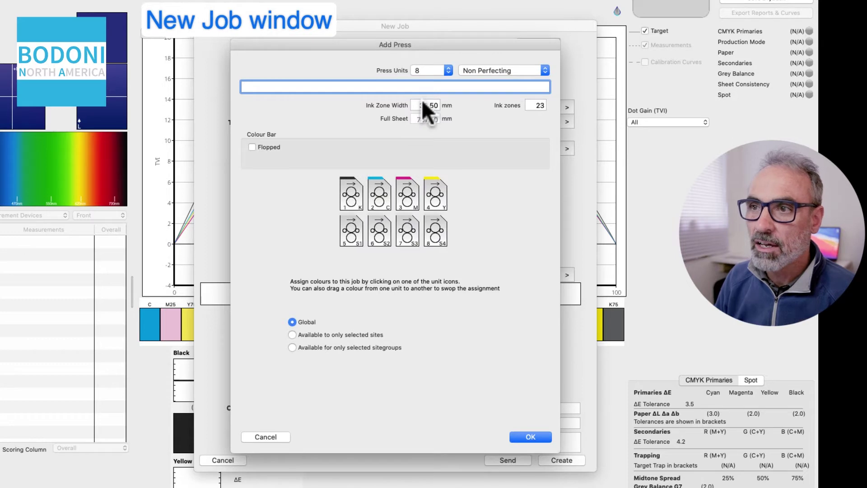
left_click(517, 70)
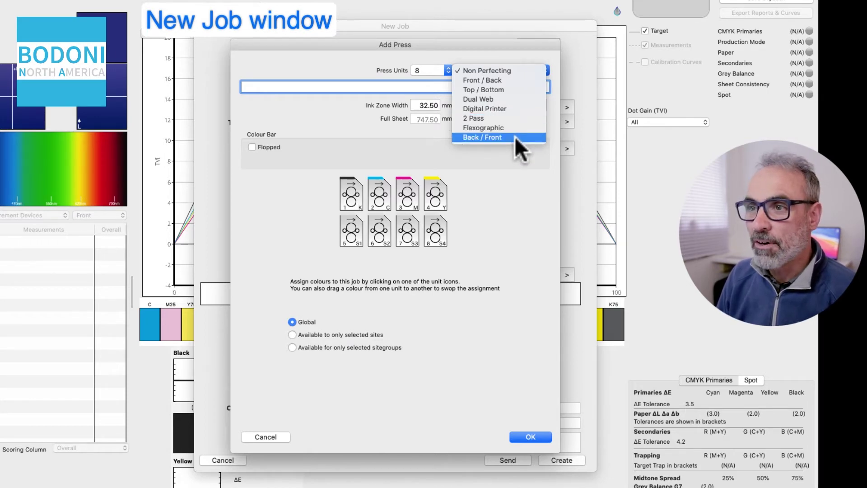
left_click(331, 118)
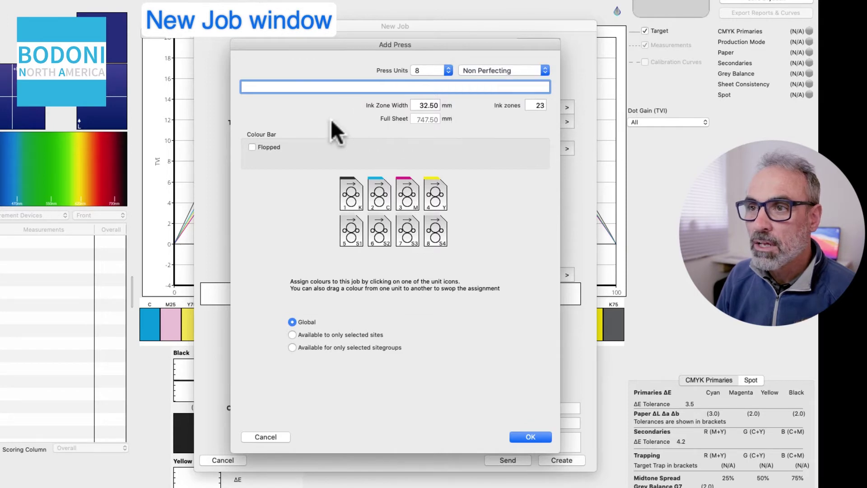
left_click(377, 87)
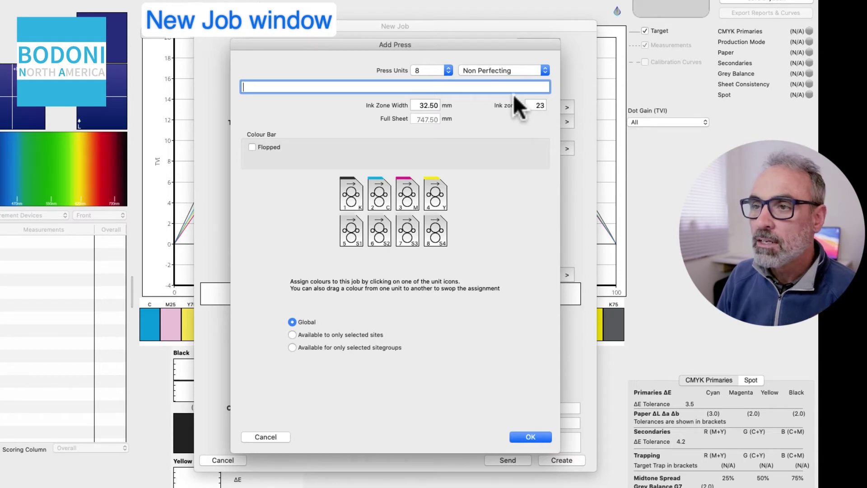
- Try Flexographic as the press type, then switch back to Non Perfecting
left_click(516, 69)
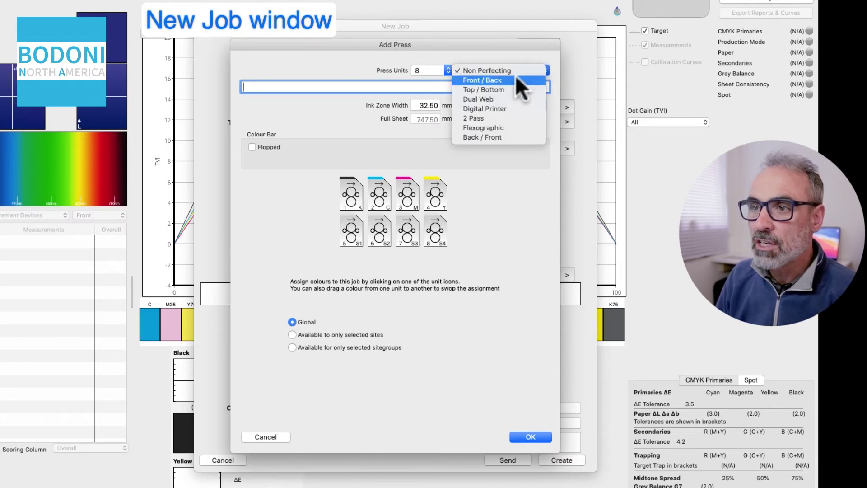
left_click(504, 127)
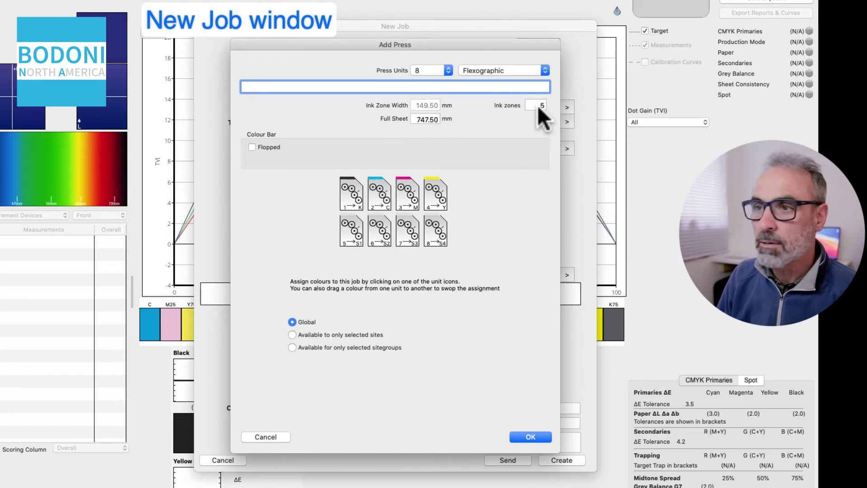
left_click(524, 69)
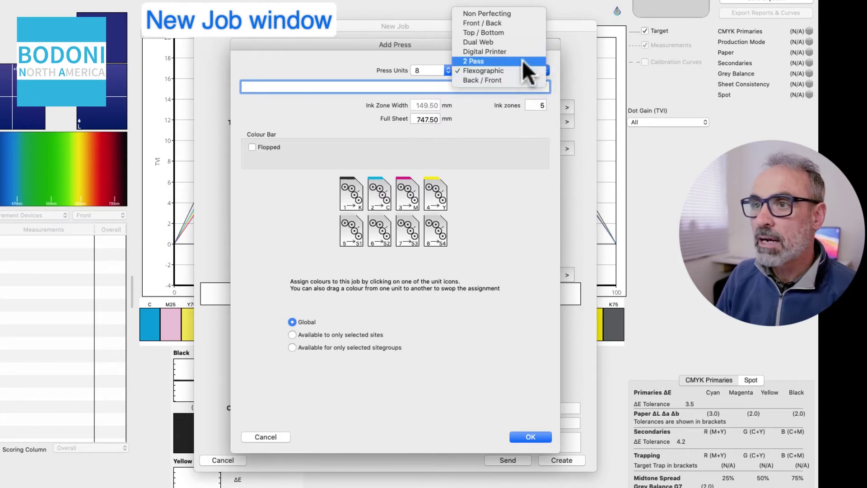
left_click(513, 14)
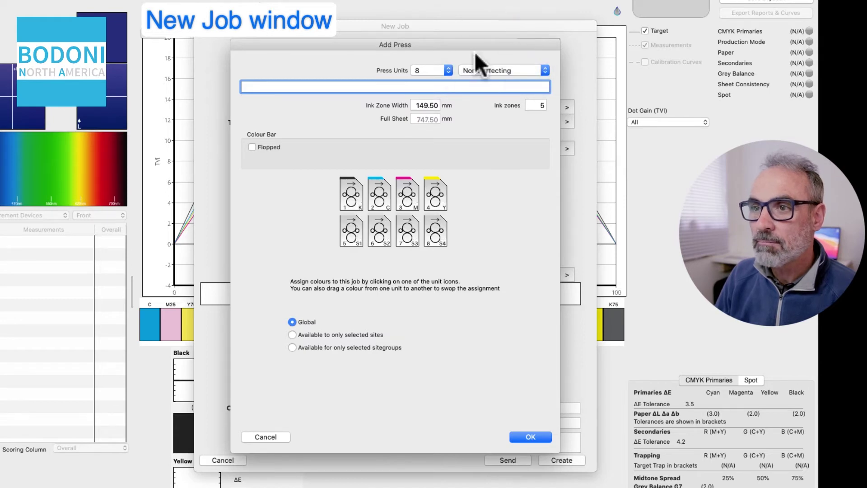
- Enter 32.5 mm ink zone width and 23 ink zones, then cancel the new press
key("Tab")
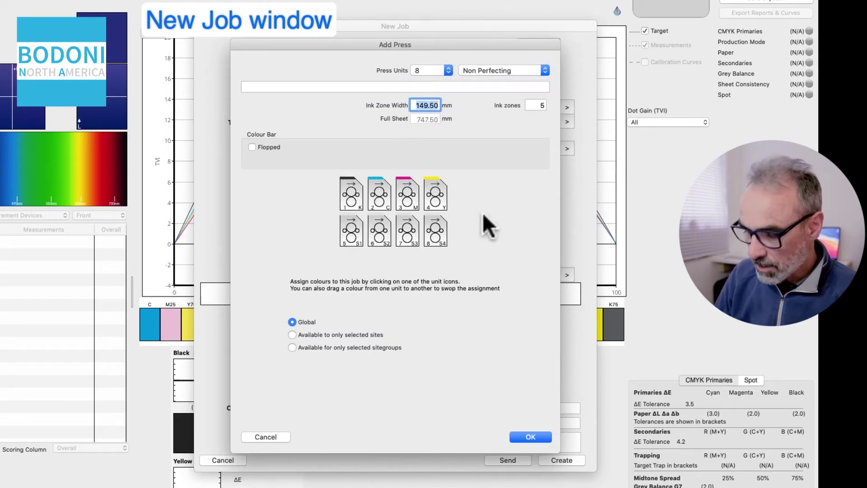
type("32.5")
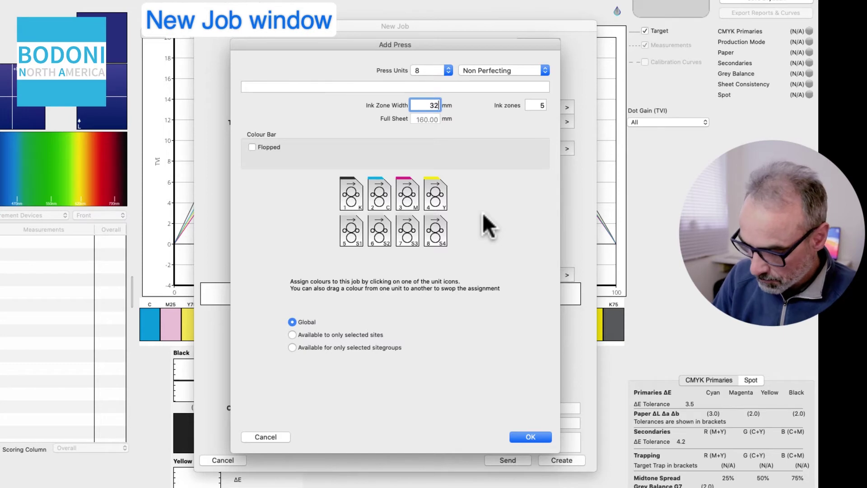
double_click(540, 105)
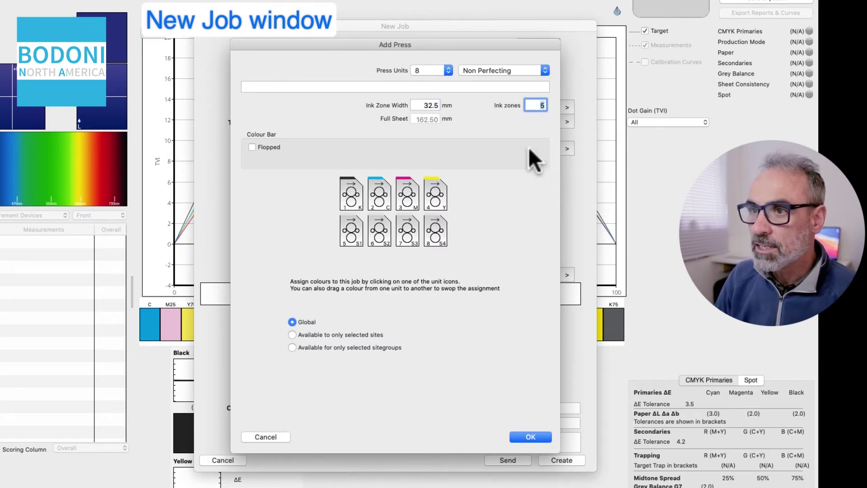
type("23")
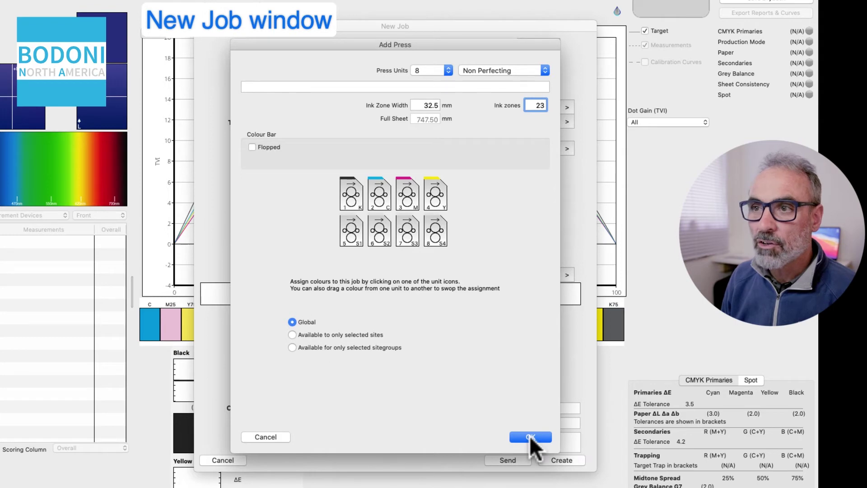
left_click(263, 436)
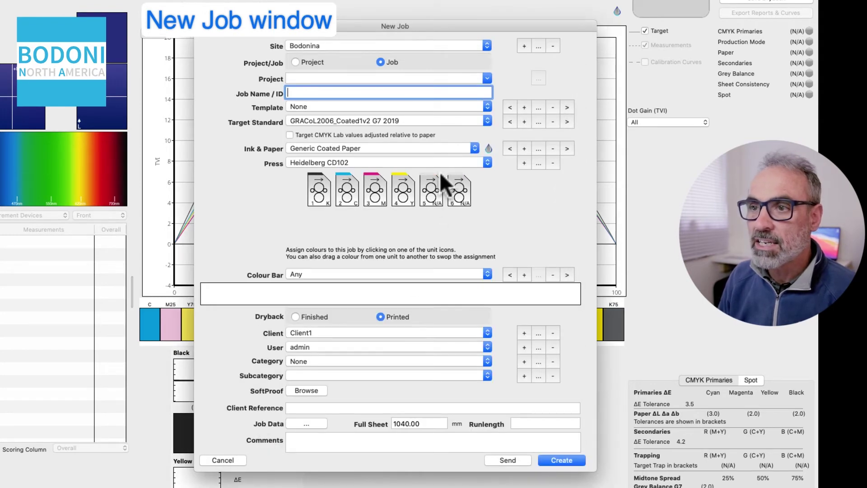
- Reselect Heidelberg CD102 as the press and show the available colour bars
left_click(487, 163)
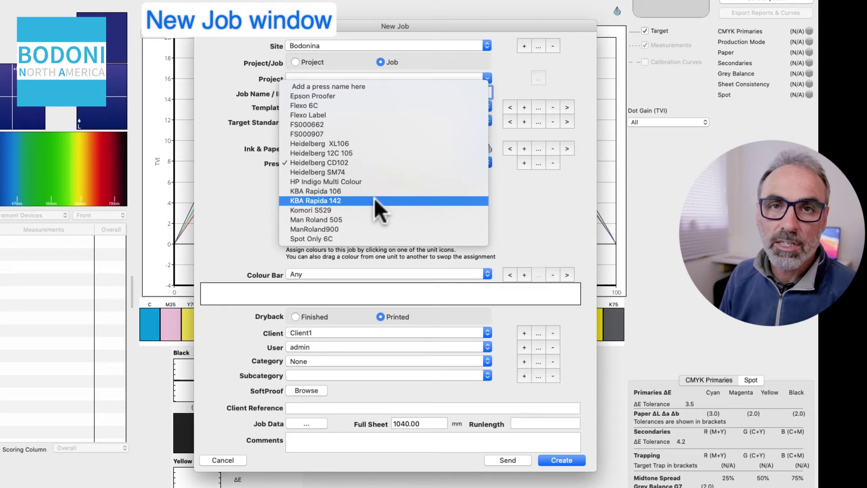
left_click(375, 162)
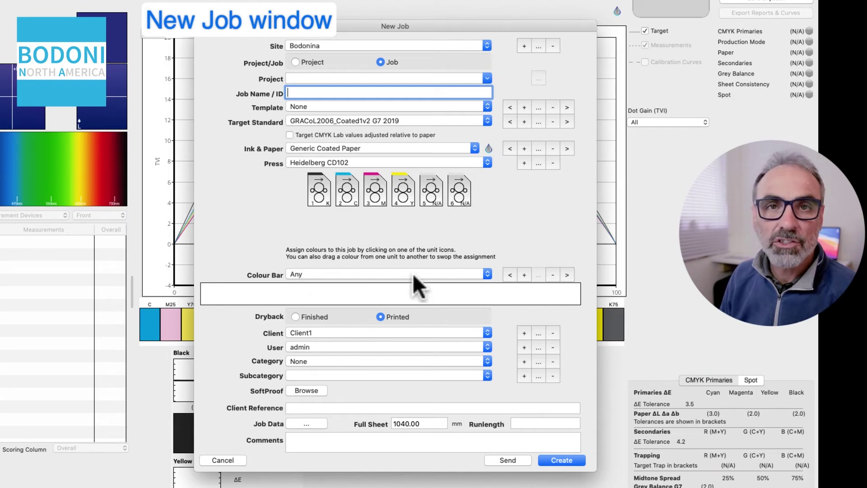
left_click(389, 273)
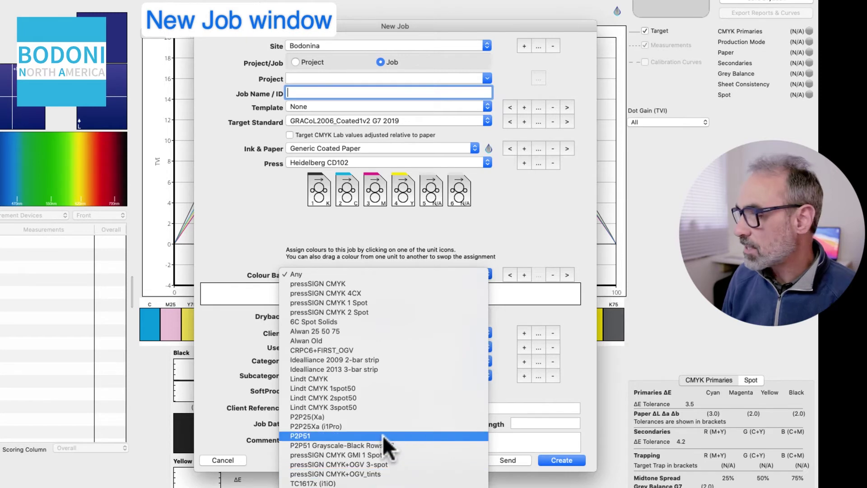
- Try pressSIGN5 CMYK + Spot 8 patches per zone, ending with the pressSIGN CMYK colour bar
left_click(380, 284)
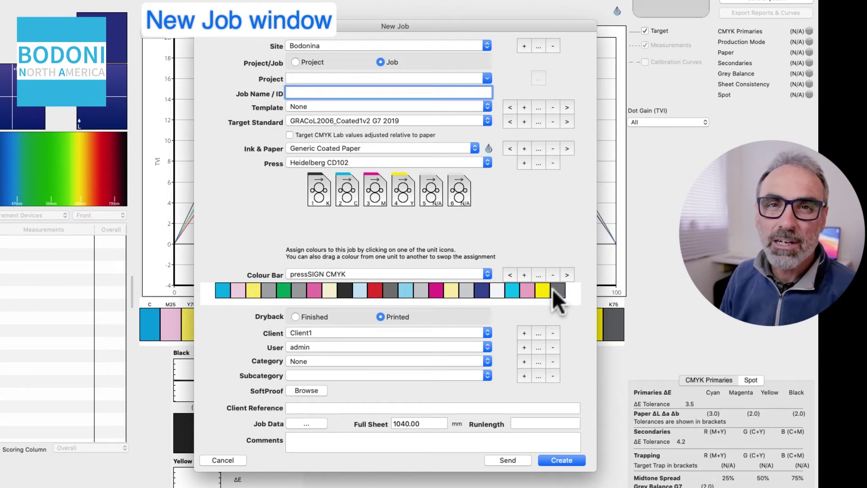
left_click(464, 275)
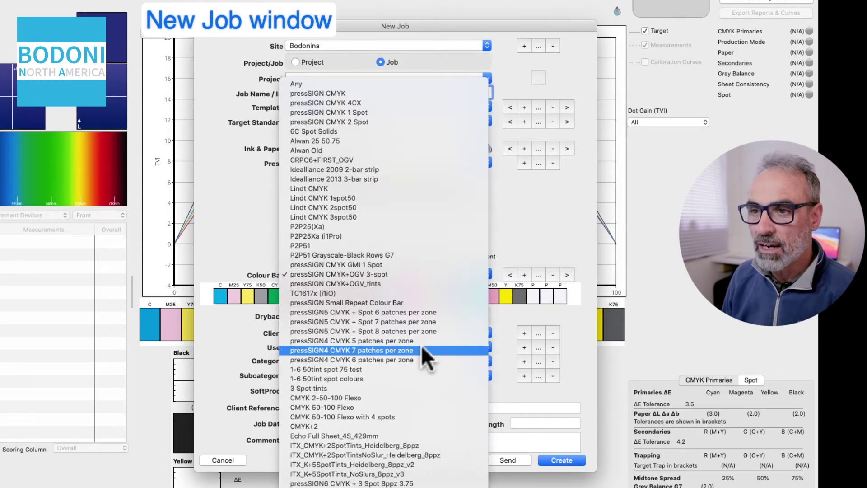
left_click(425, 331)
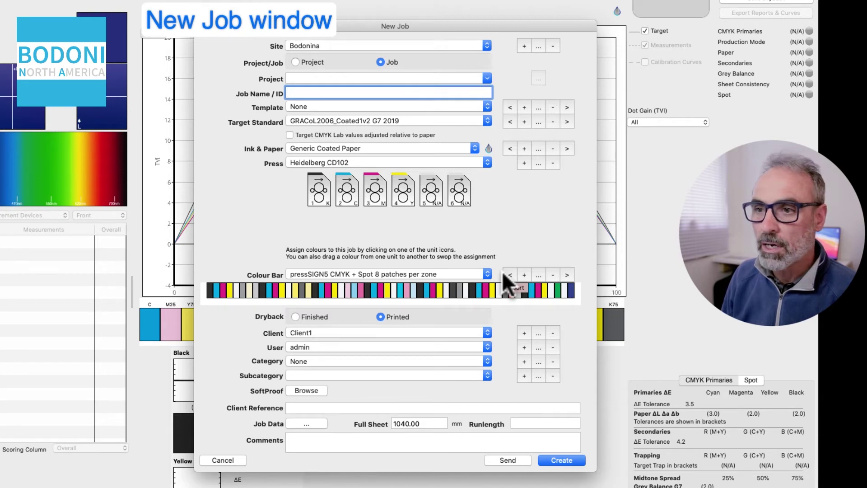
left_click(451, 273)
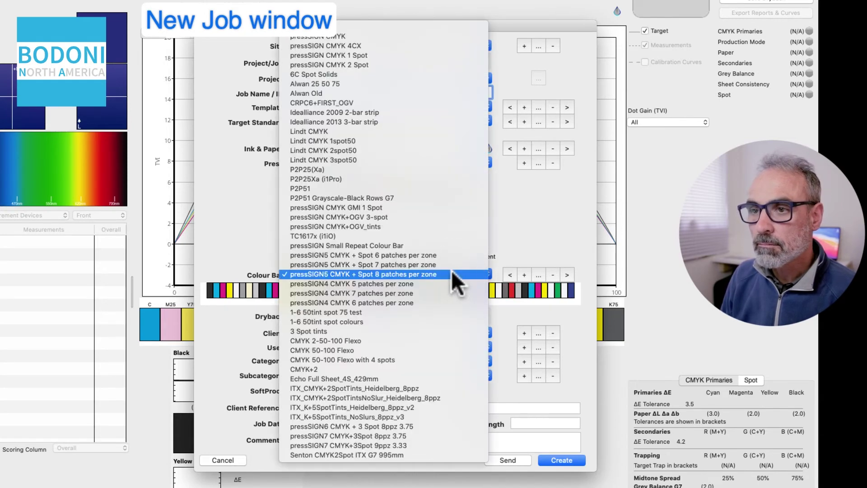
left_click(403, 36)
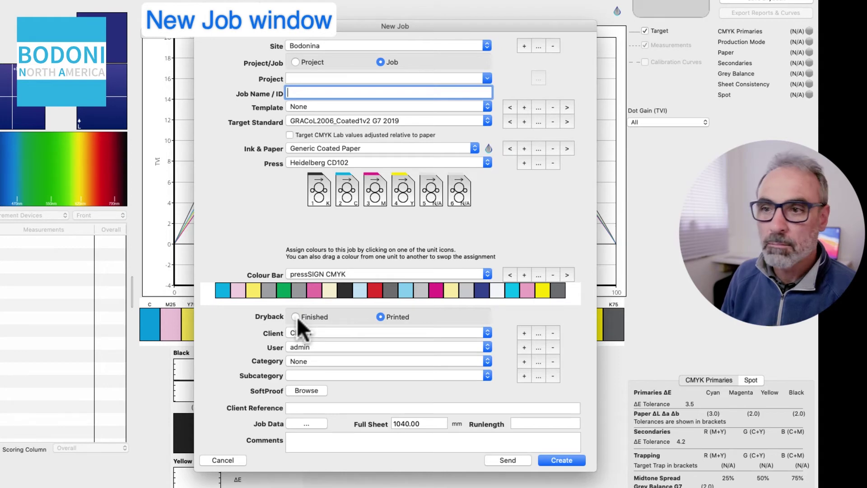
- Choose Default Client for the job and start a new client entry
left_click(330, 330)
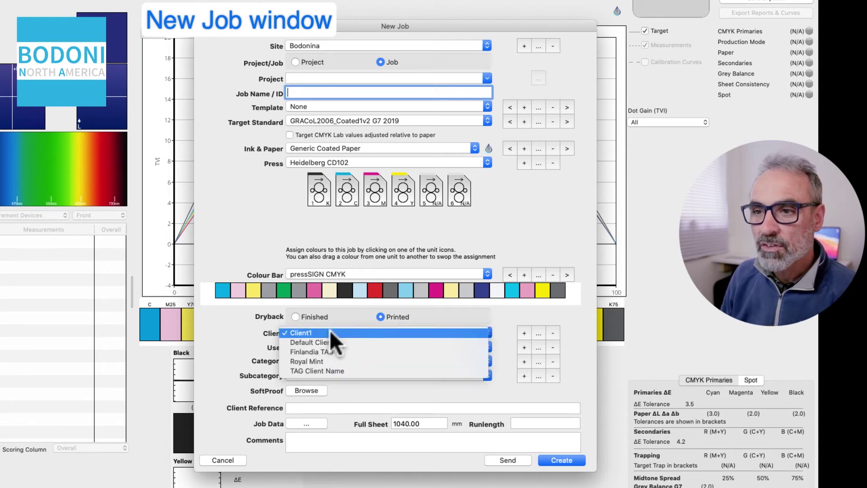
left_click(330, 341)
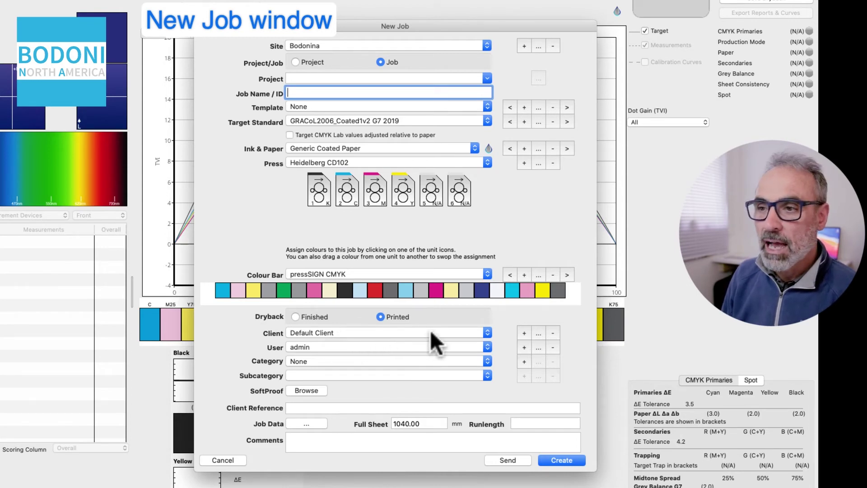
left_click(524, 332)
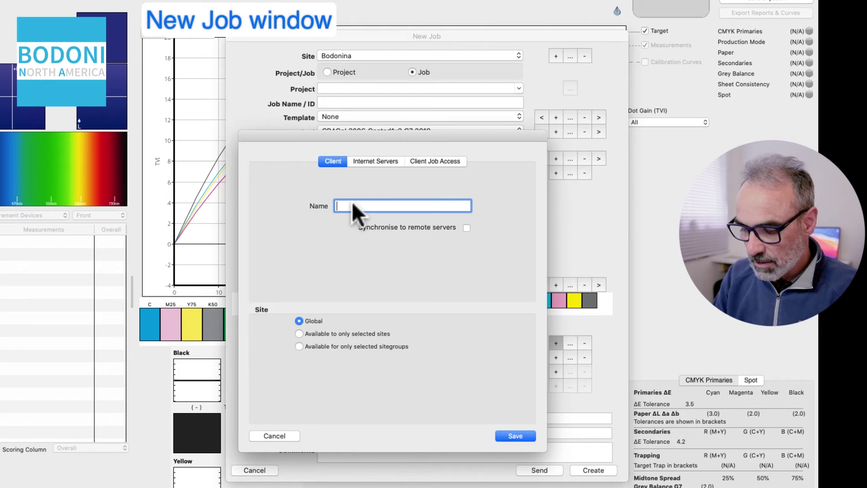
- Name the new client 'ColorWorld' and begin adding an internet server for it
type("Colo")
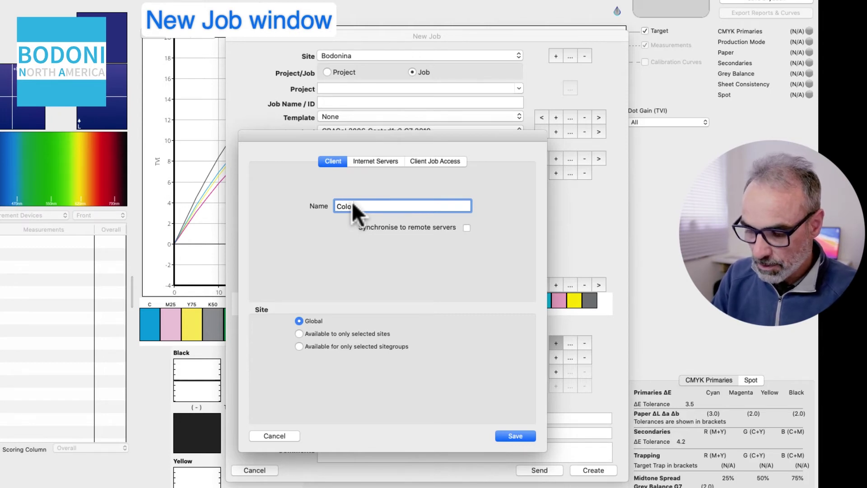
type("rWorld")
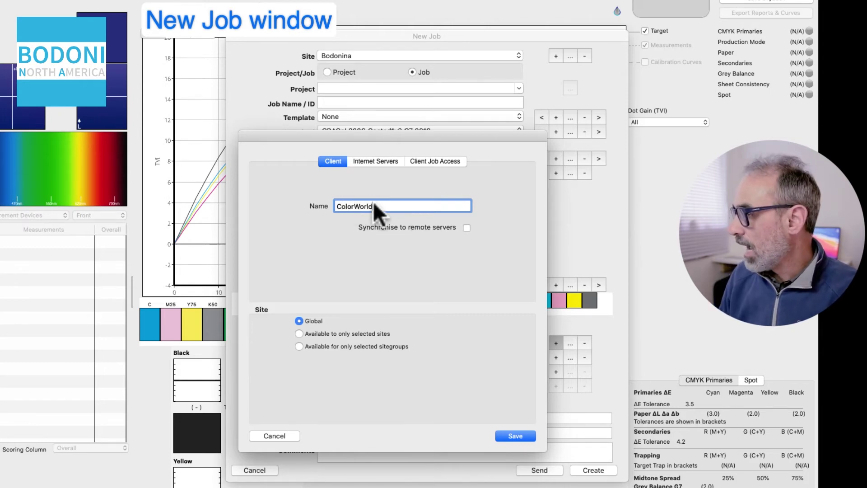
left_click(378, 162)
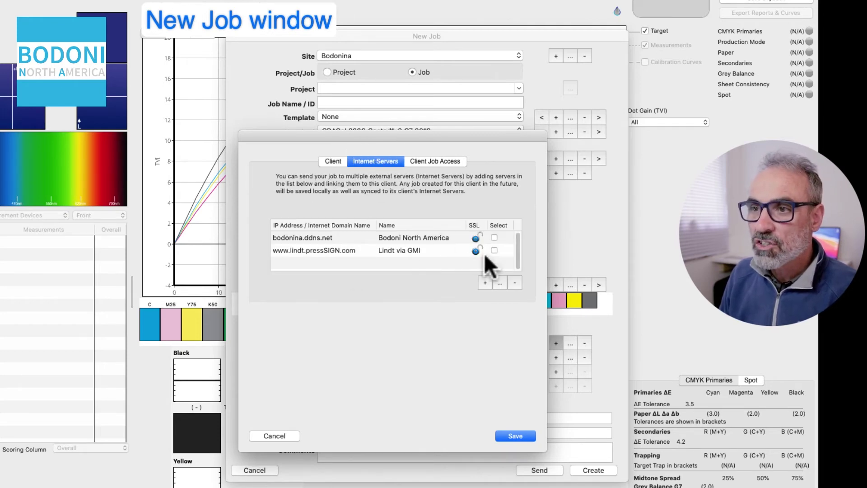
left_click(484, 282)
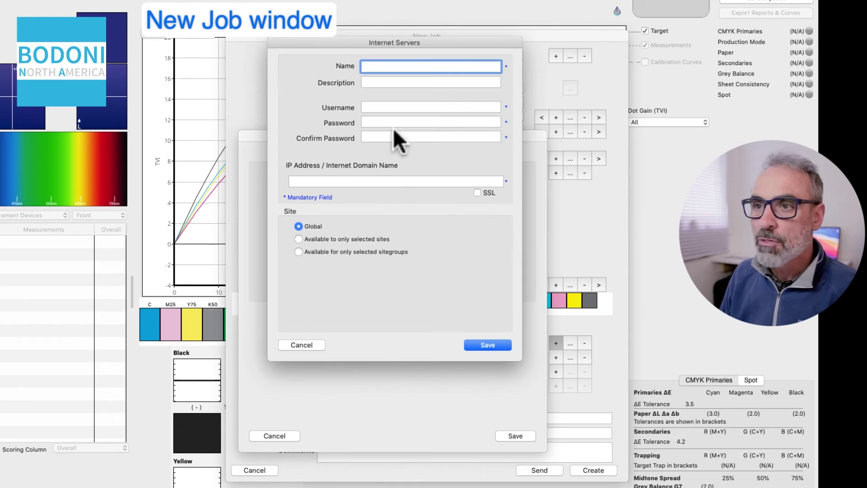
- Cancel both the Internet Servers and new-client dialogs, keeping Default Client
left_click_drag(337, 42, 341, 73)
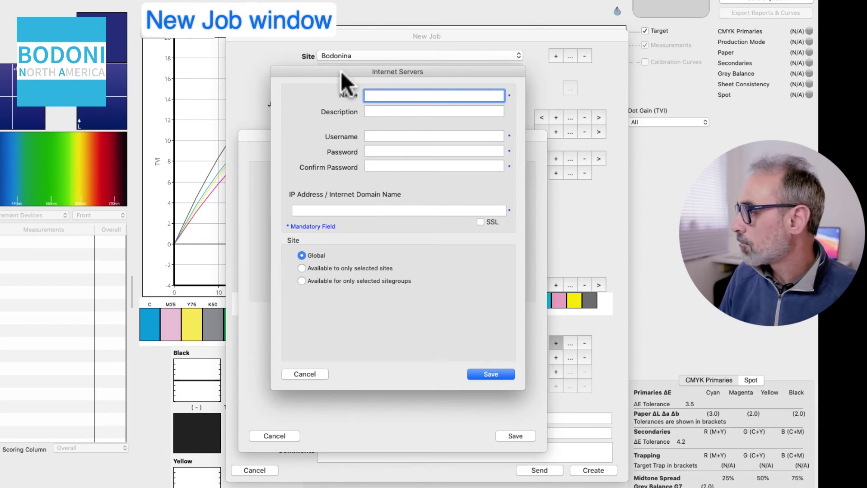
left_click(304, 373)
left_click(277, 435)
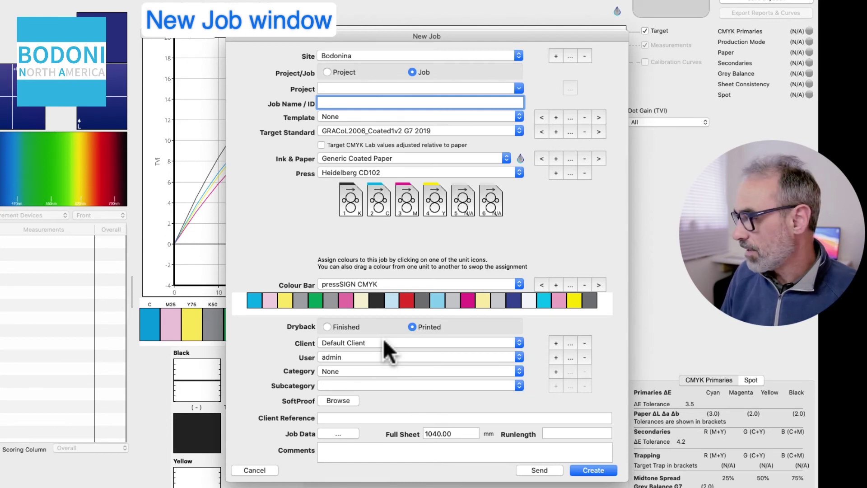
left_click(356, 357)
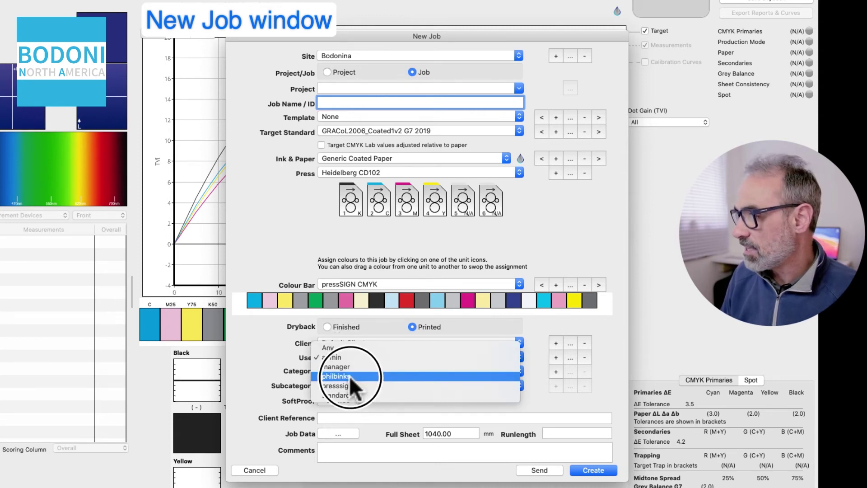
left_click(352, 355)
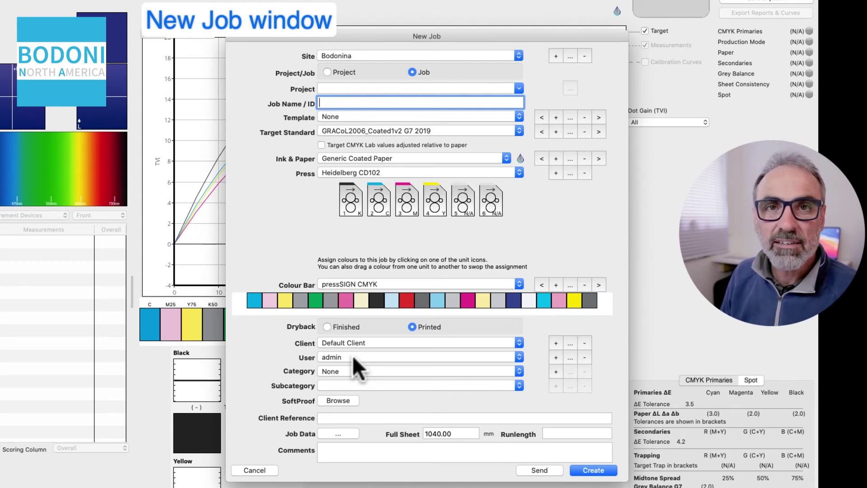
left_click(353, 356)
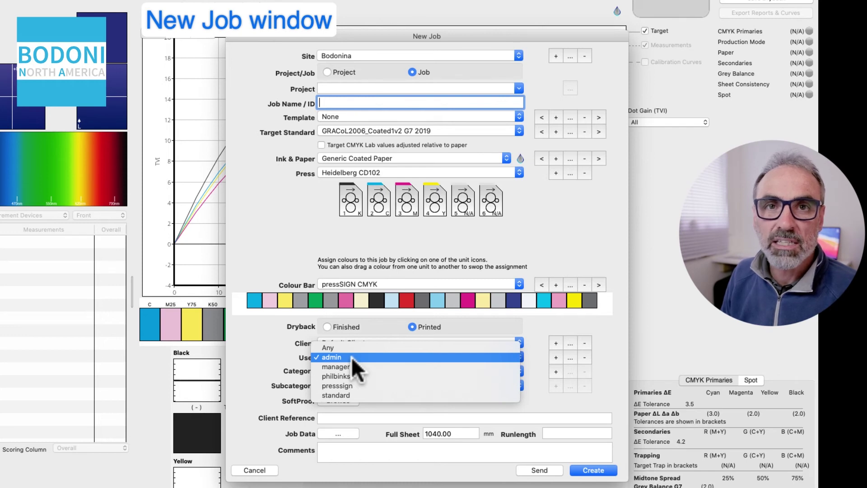
left_click(352, 357)
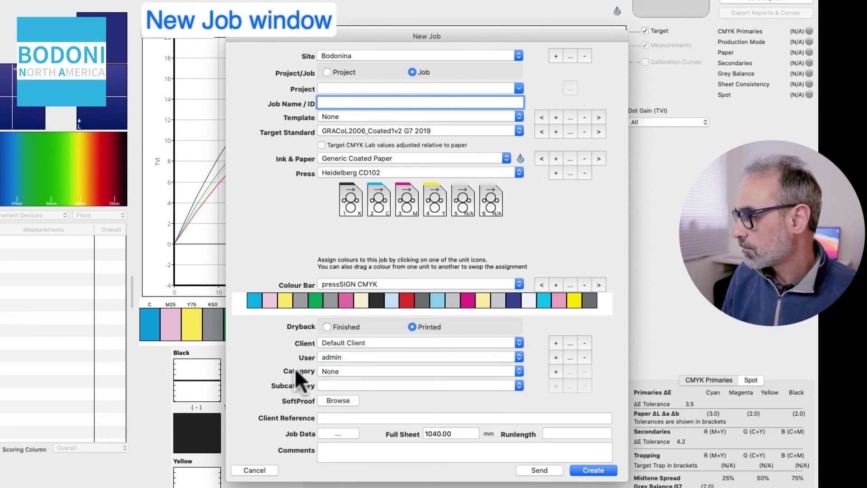
left_click(370, 369)
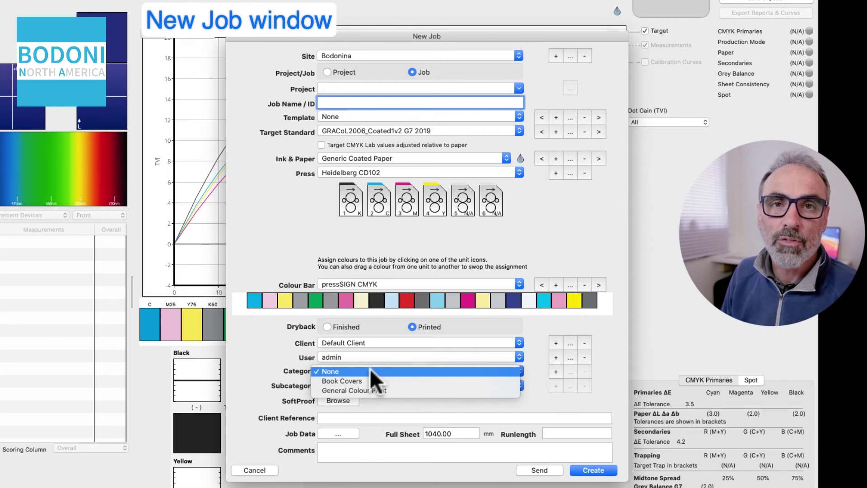
left_click(370, 370)
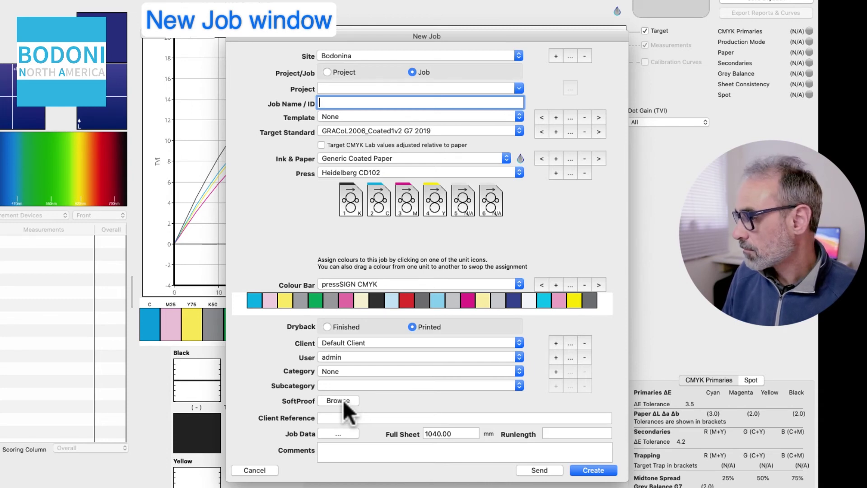
- Leave Client Reference empty and bring up the extra Job Data table
left_click(366, 416)
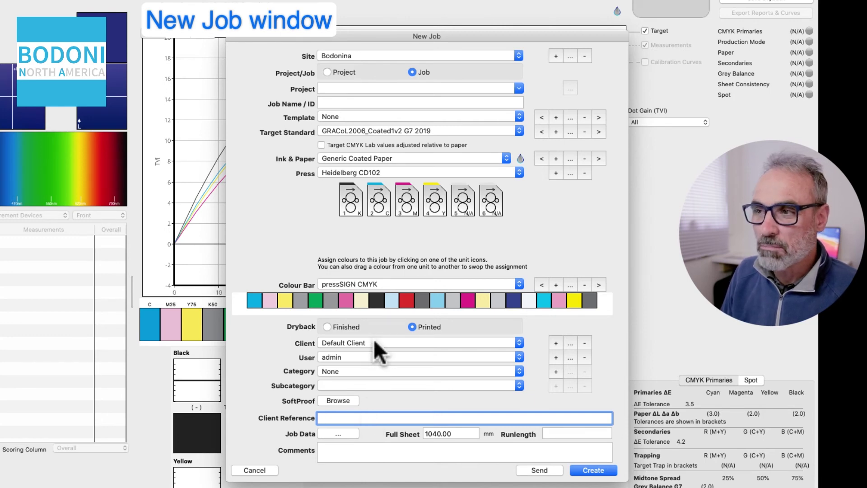
left_click(339, 432)
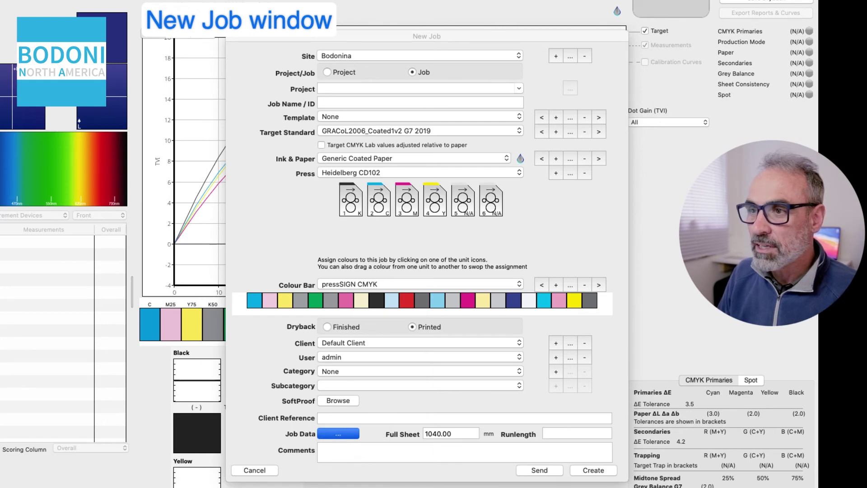
- Review the Job Data defaults (Anilox Cell Count 800, Viscosity 22) and close the table
left_click_drag(0, 113, 433, 125)
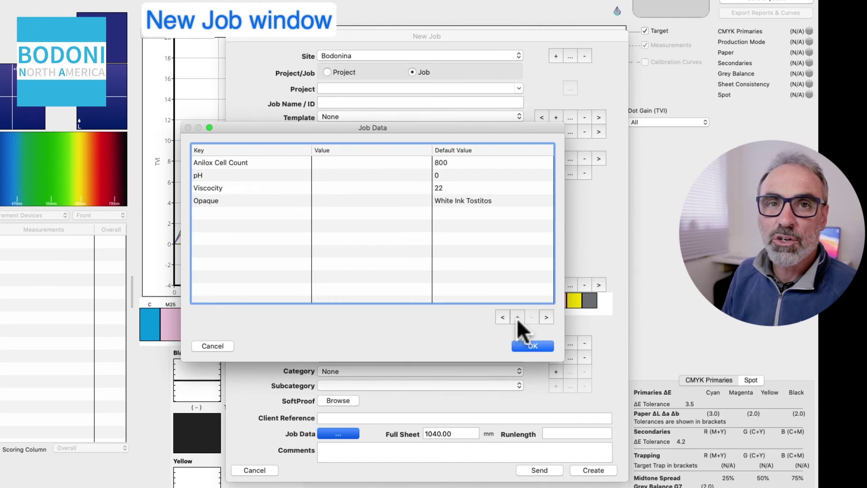
left_click(532, 346)
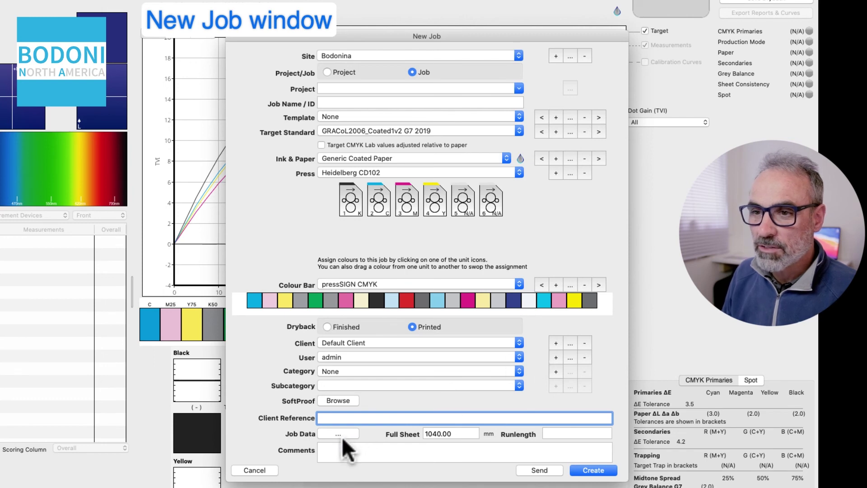
double_click(457, 432)
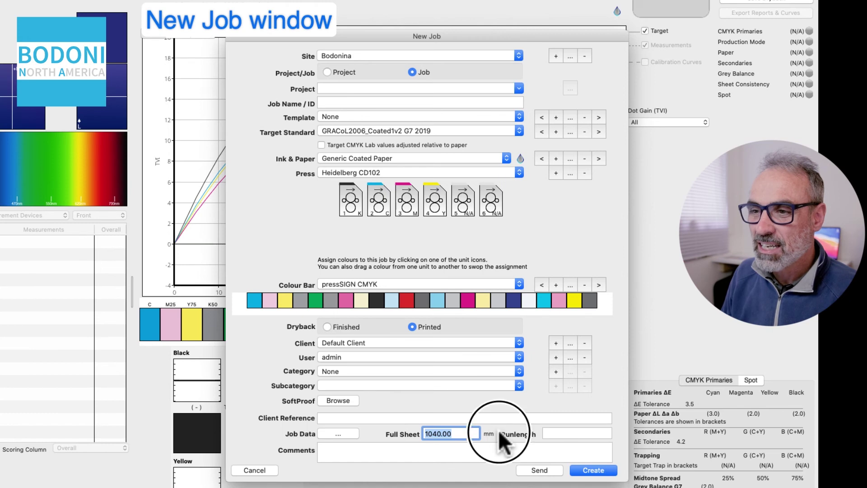
left_click(562, 432)
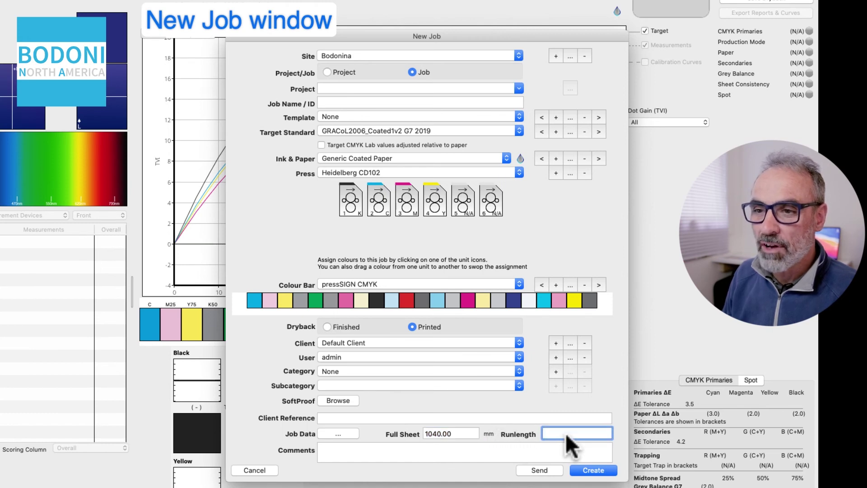
left_click(394, 453)
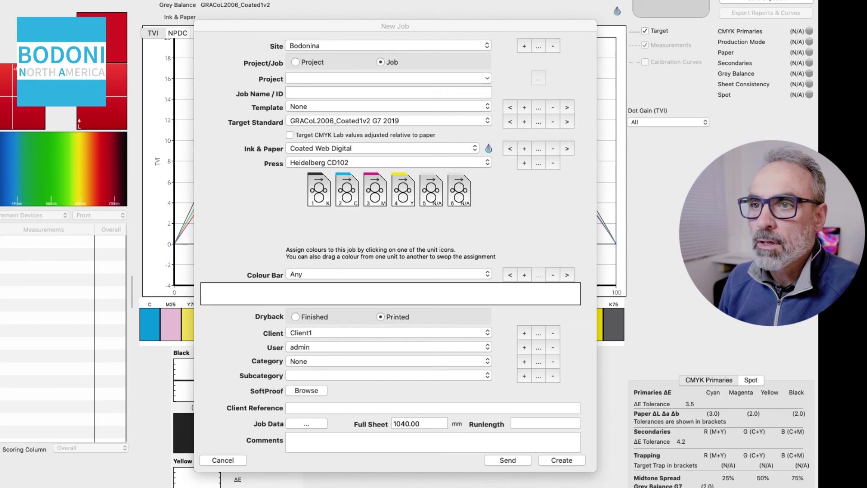
- Keep the Template at None and set the job's client to Default Client
left_click(318, 103)
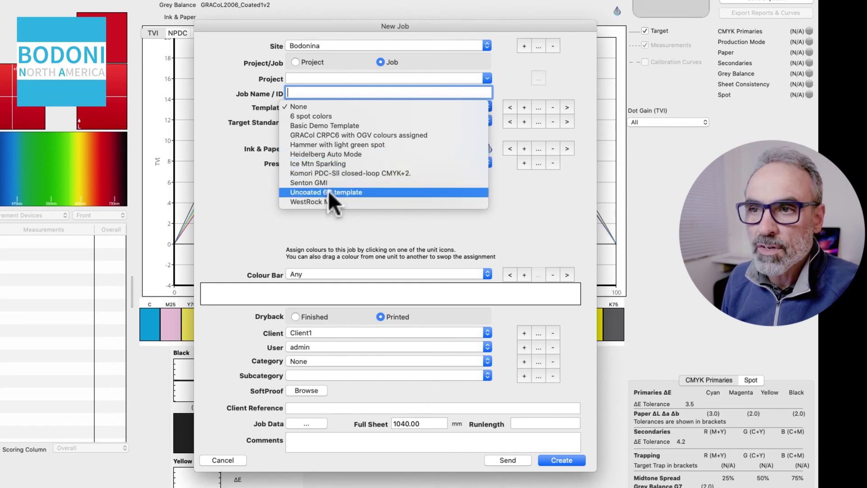
left_click(262, 221)
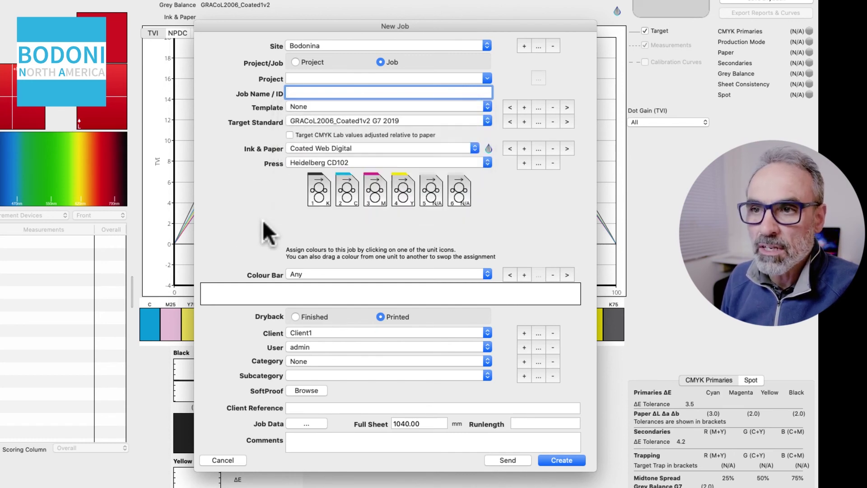
left_click(337, 330)
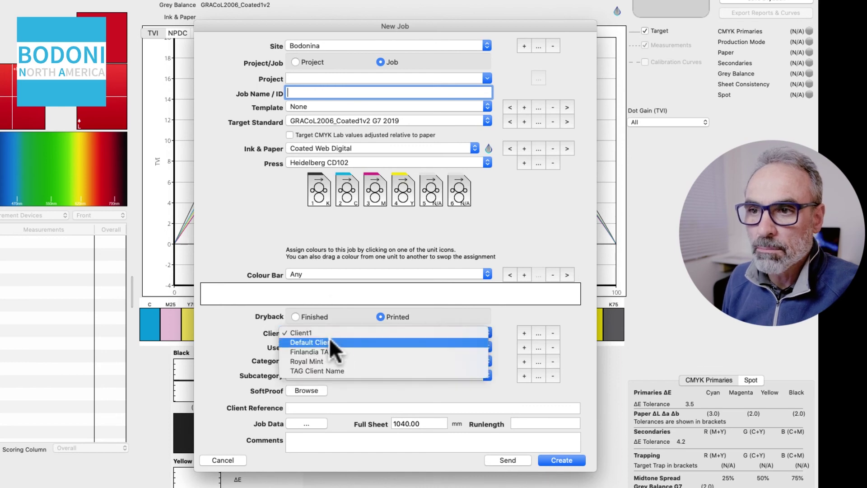
left_click(273, 242)
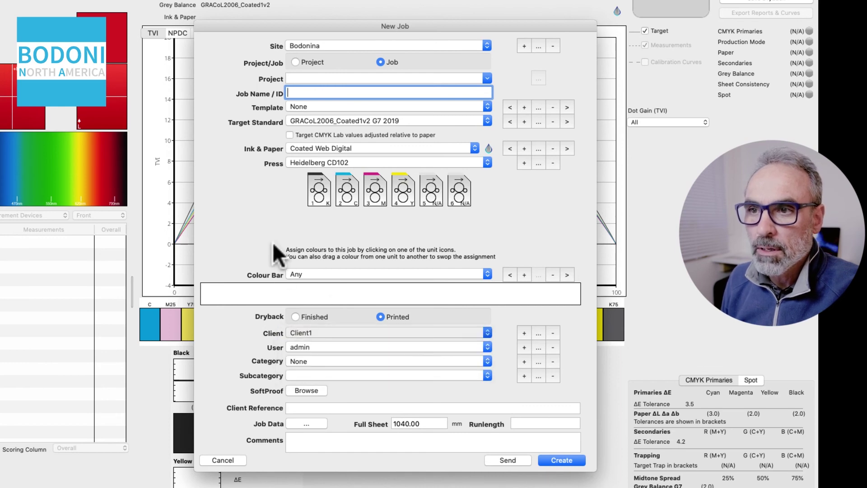
- Begin saving the current job settings as a new template
left_click(324, 107)
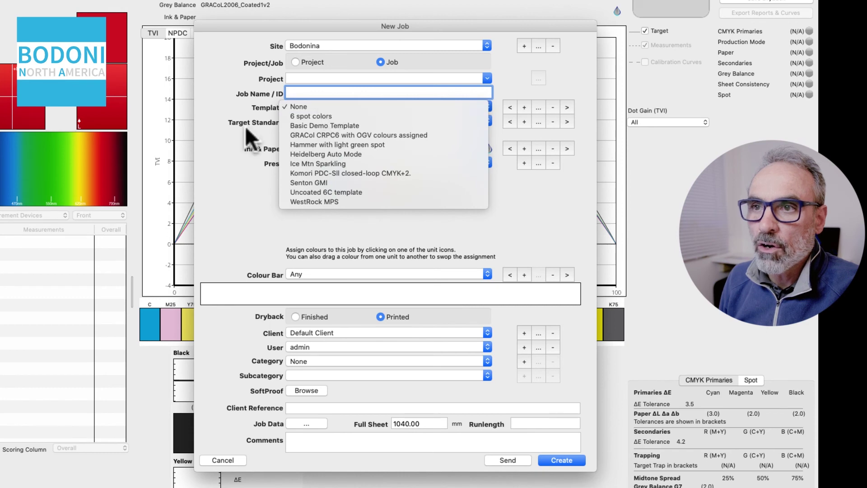
left_click(229, 159)
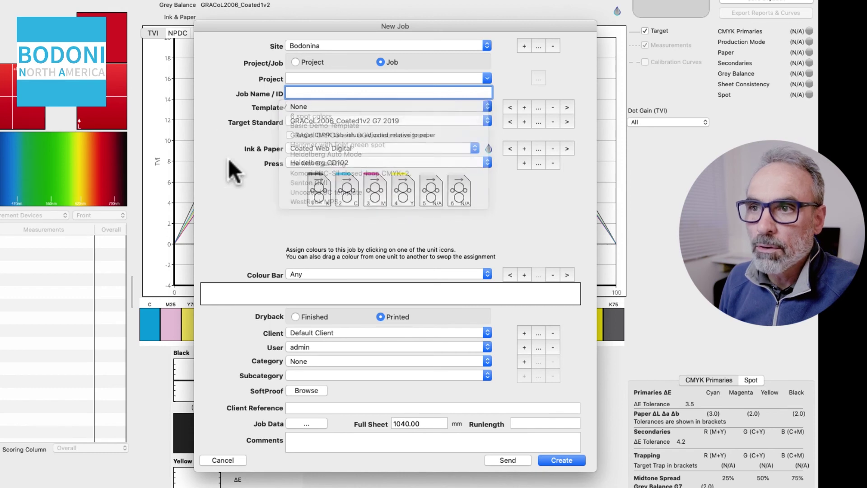
left_click(523, 107)
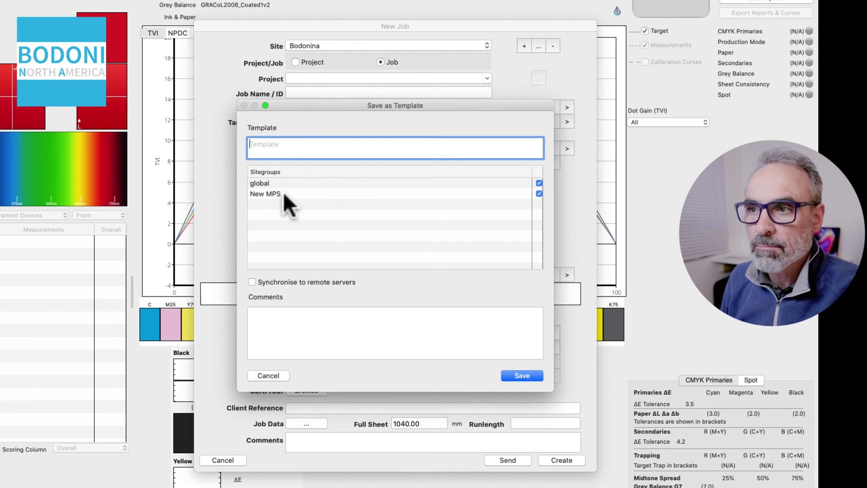
- Cancel the new template and bring up the saved job templates list instead
left_click(269, 374)
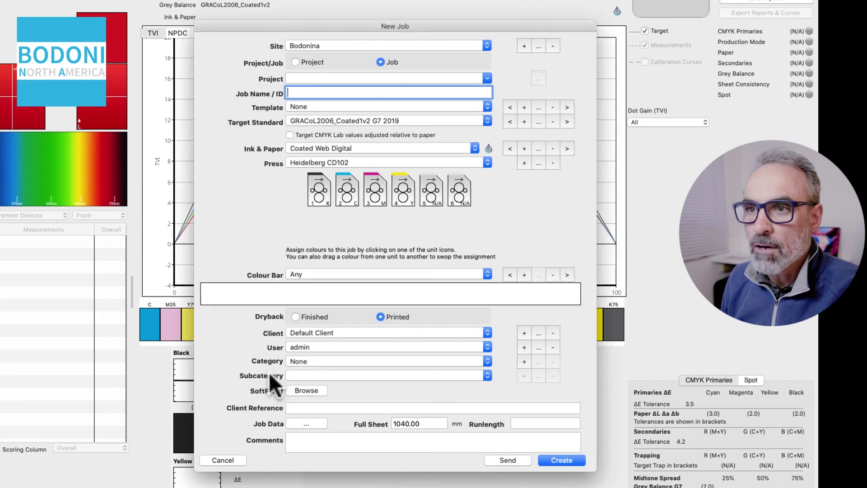
left_click(377, 106)
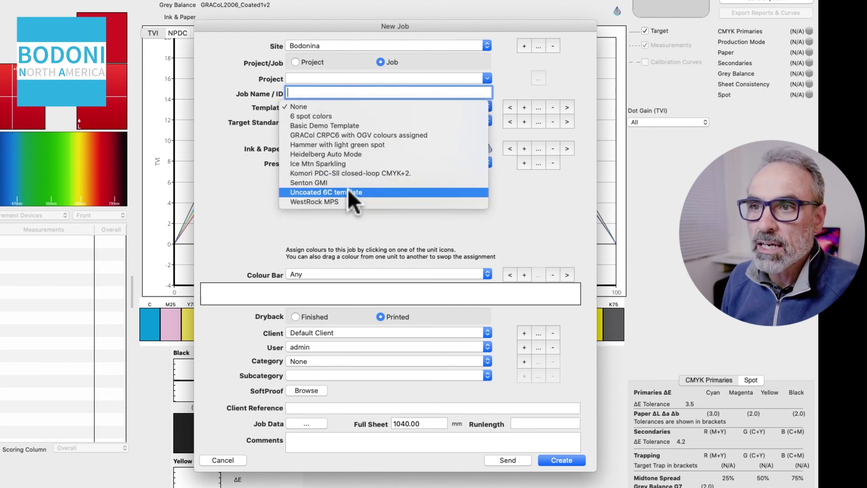
- Apply Basic Demo Template to the job and choose Default Client as its client
left_click(364, 126)
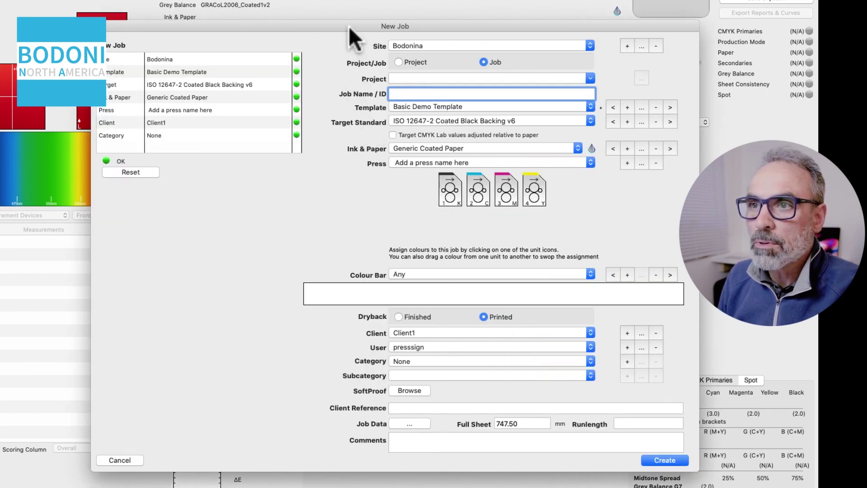
left_click_drag(349, 25, 368, 27)
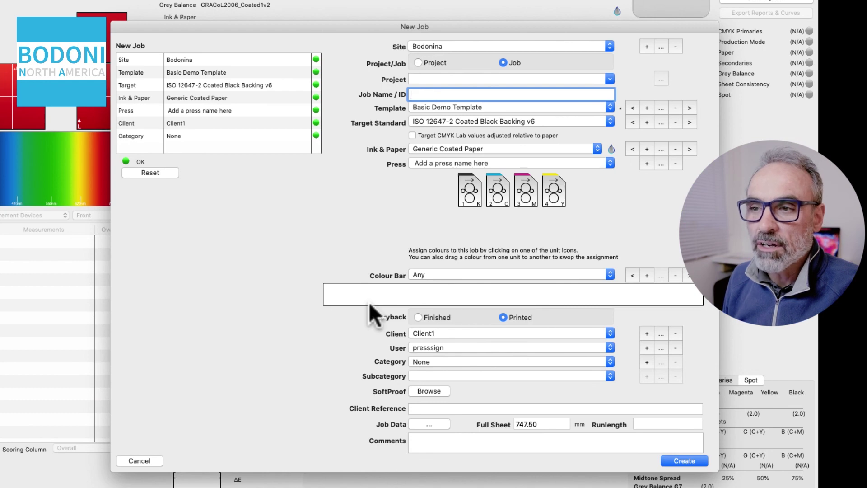
left_click(464, 336)
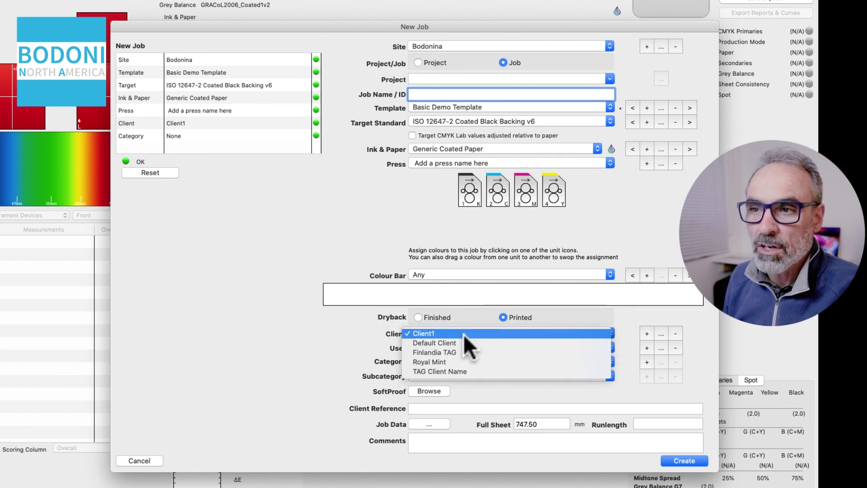
left_click(461, 343)
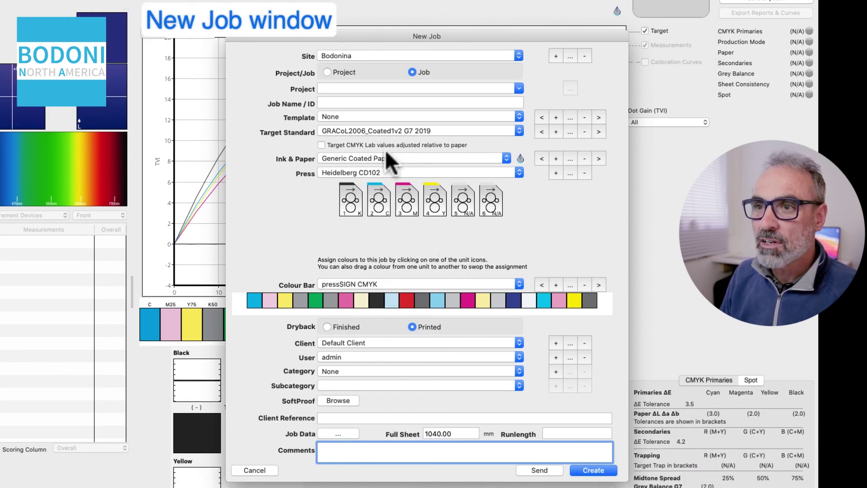
- Name the job 'Test 0001' and create it
left_click(377, 101)
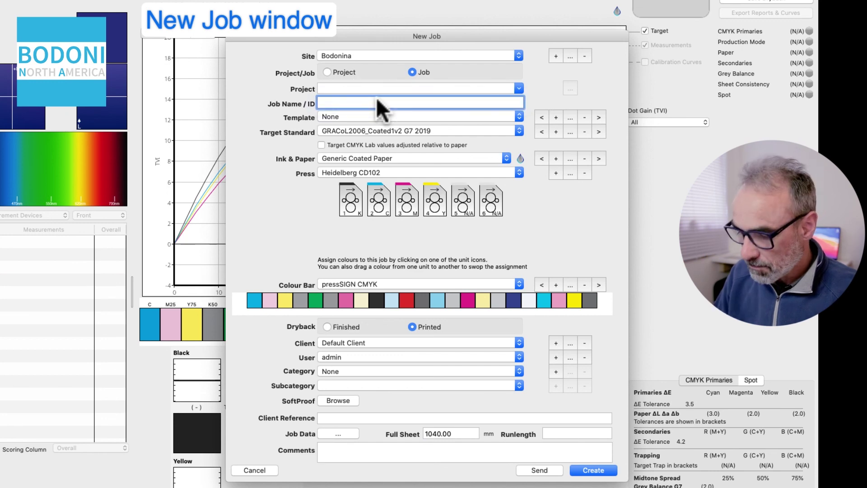
type("Test 0001")
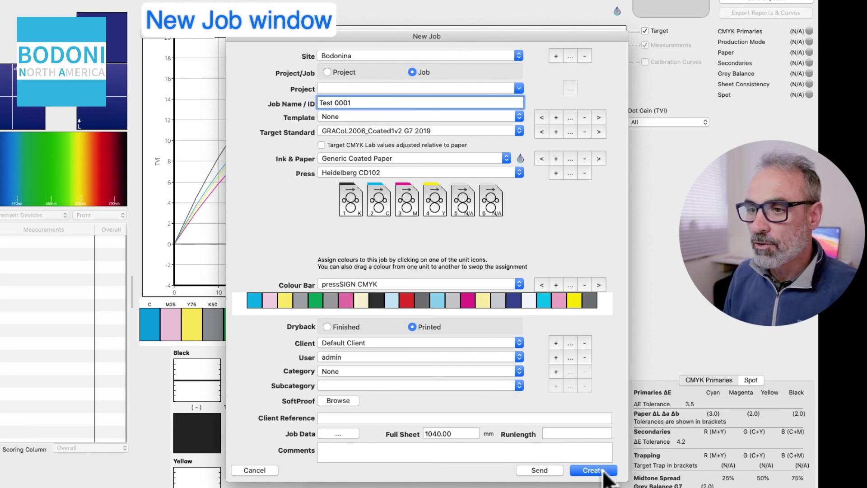
left_click(604, 472)
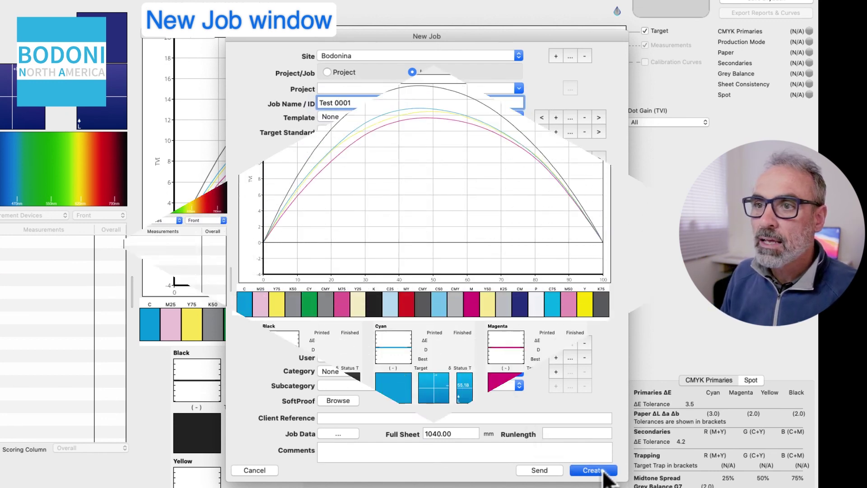